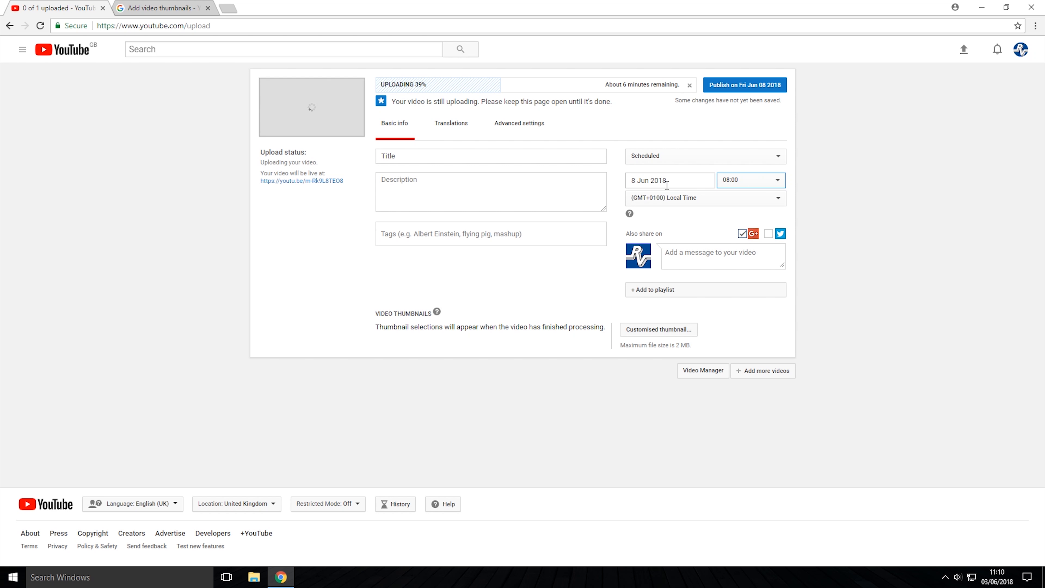
Schedule the uploaded video for publication on 8 June 2018 at 08:00 and open its end screen editor
click(757, 87)
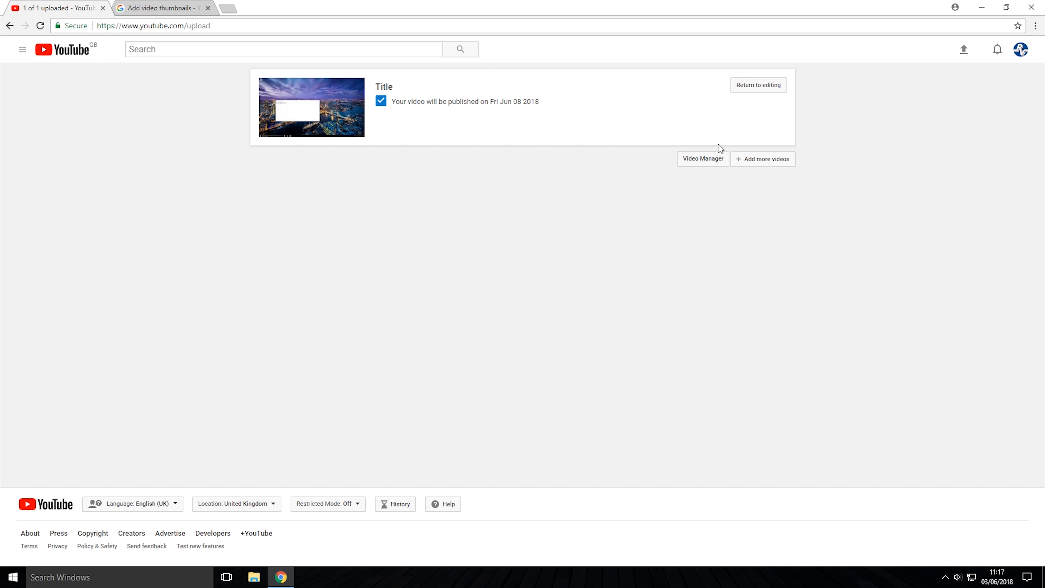
click(697, 165)
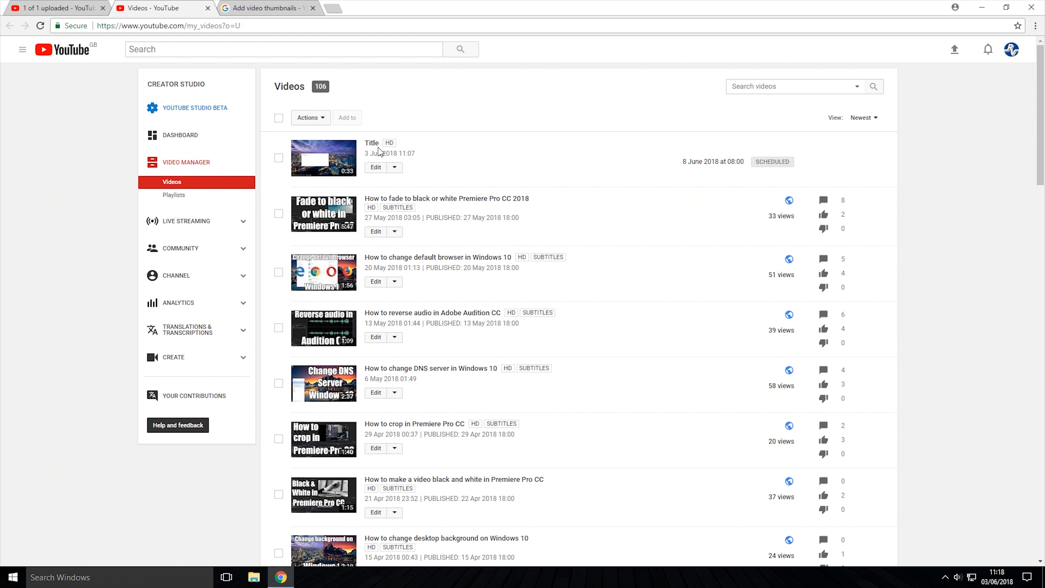
click(375, 172)
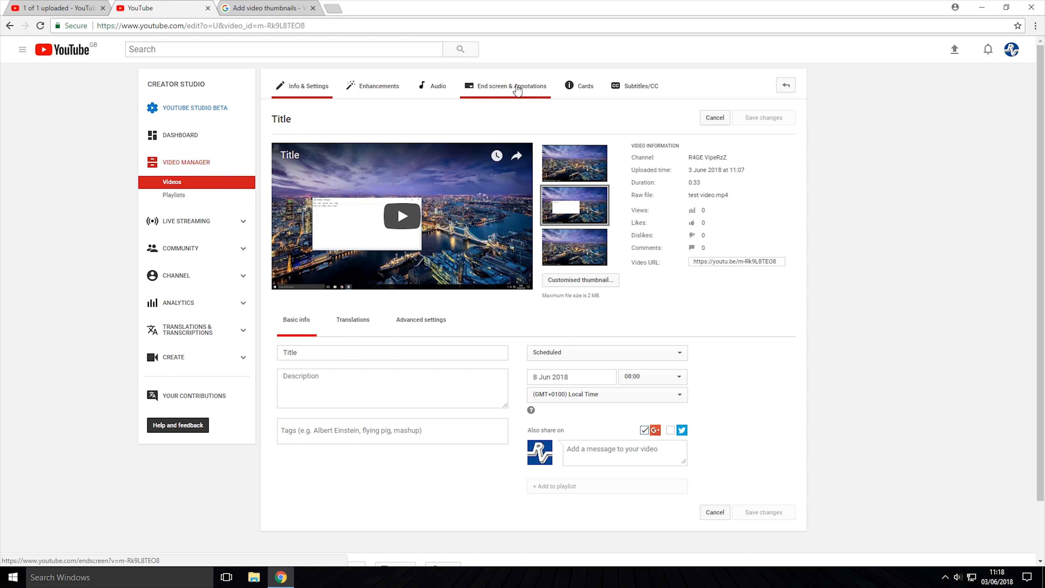
click(506, 93)
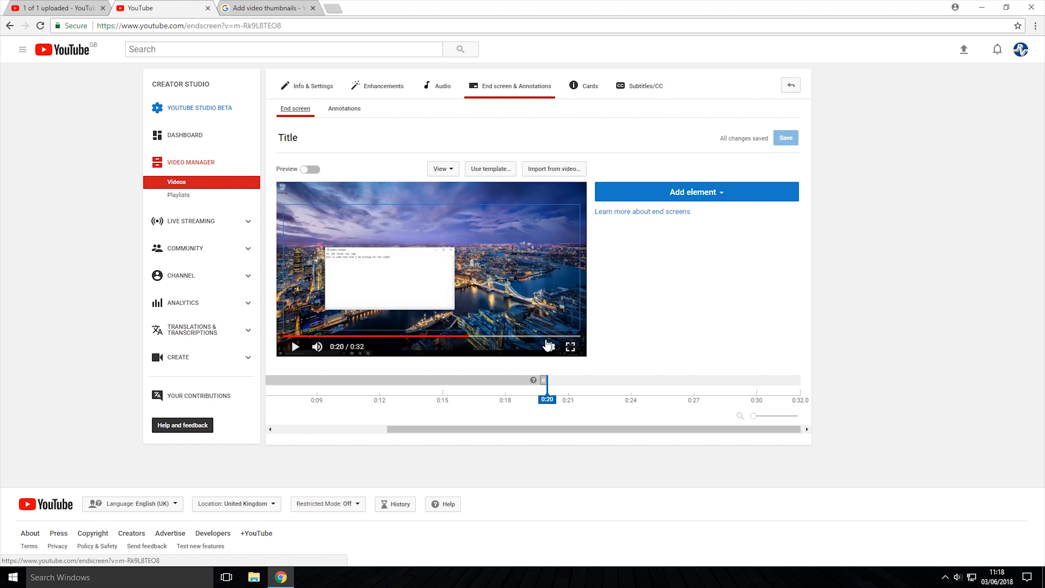
Try out a repositioned Most recent upload element on the end screen at 0:25 and remove it
click(524, 336)
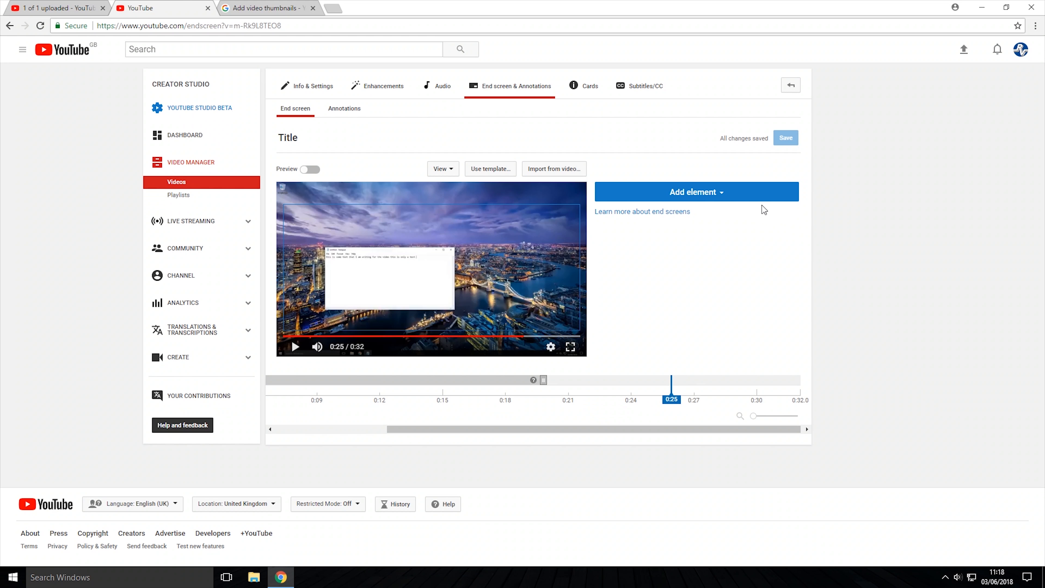
click(698, 195)
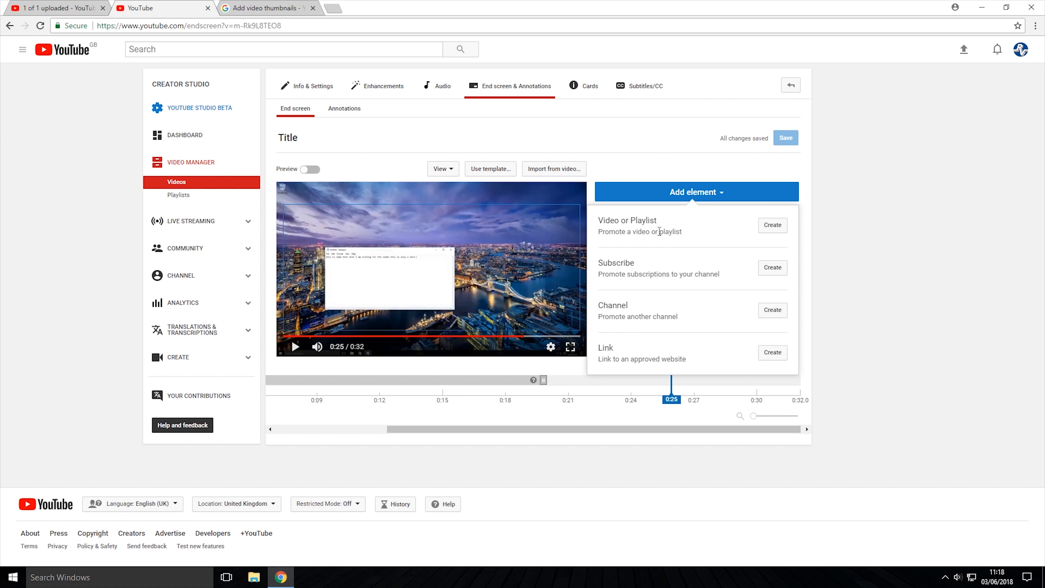
click(772, 225)
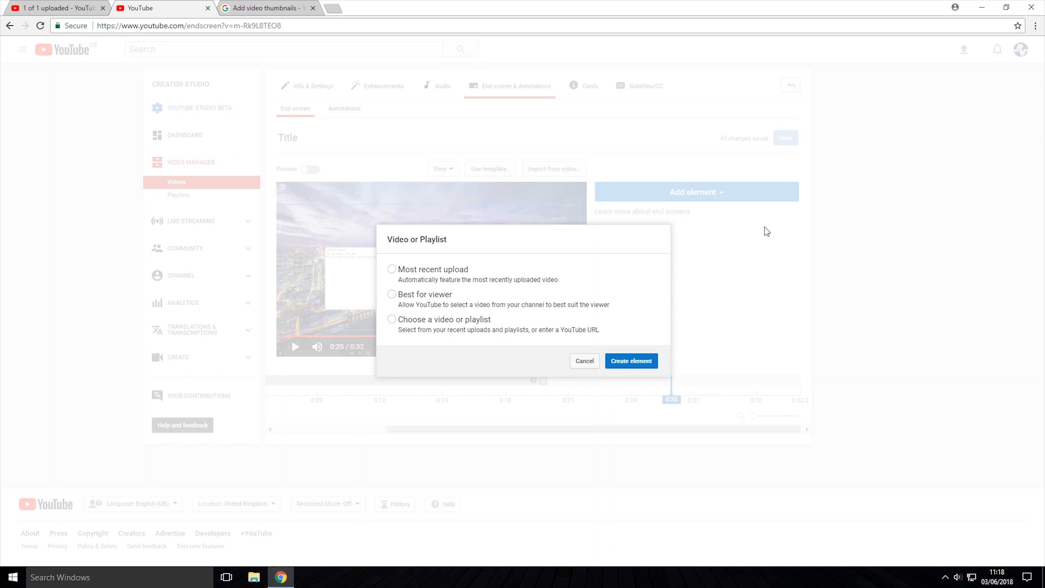
click(417, 275)
click(634, 362)
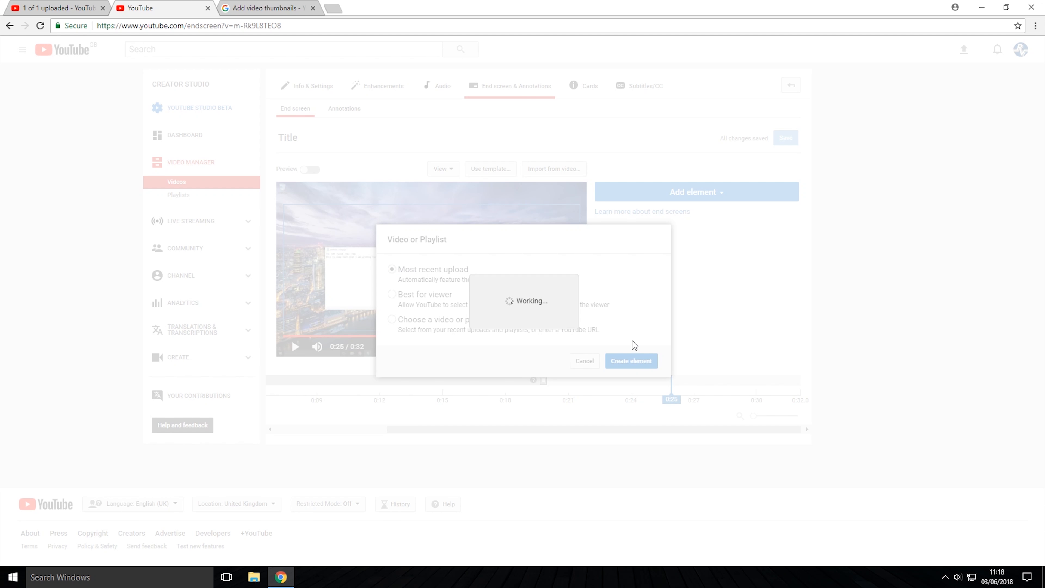
drag(439, 239, 529, 263)
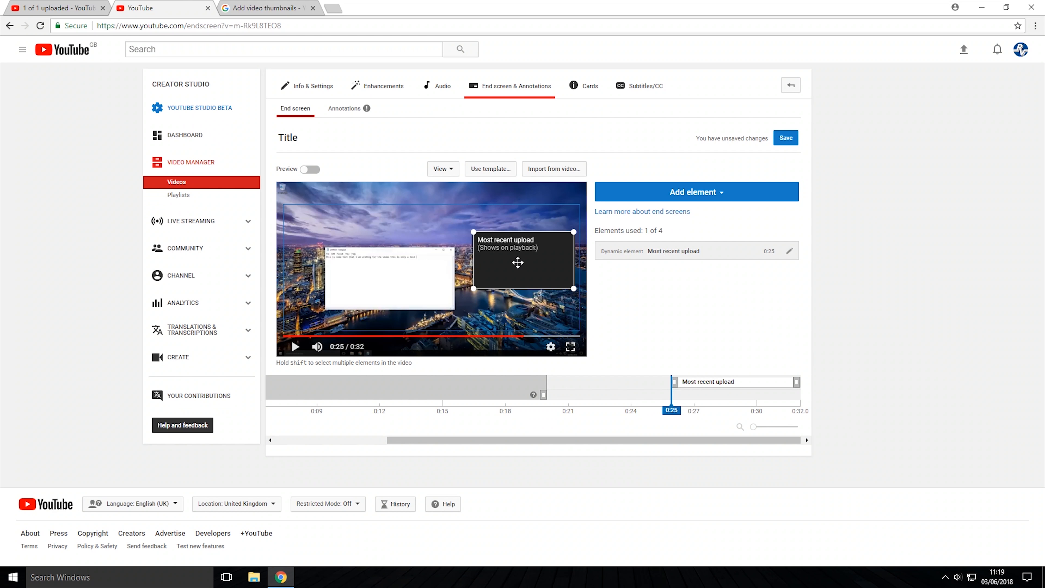
key(Delete)
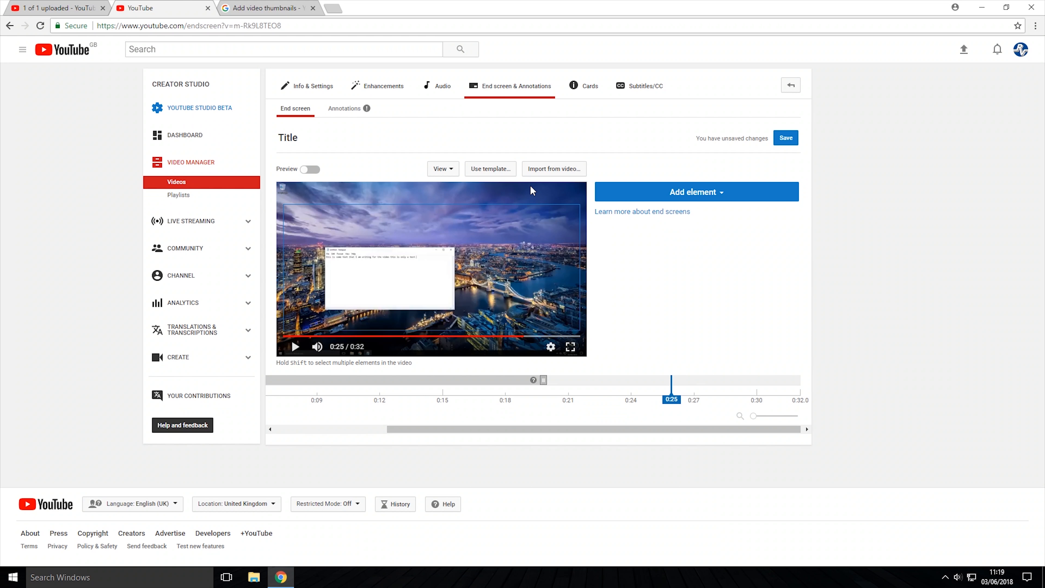
Apply the end screen template with a centred subscribe circle between two video or playlist elements at mid-height
click(491, 169)
scroll(519, 256, down, 3)
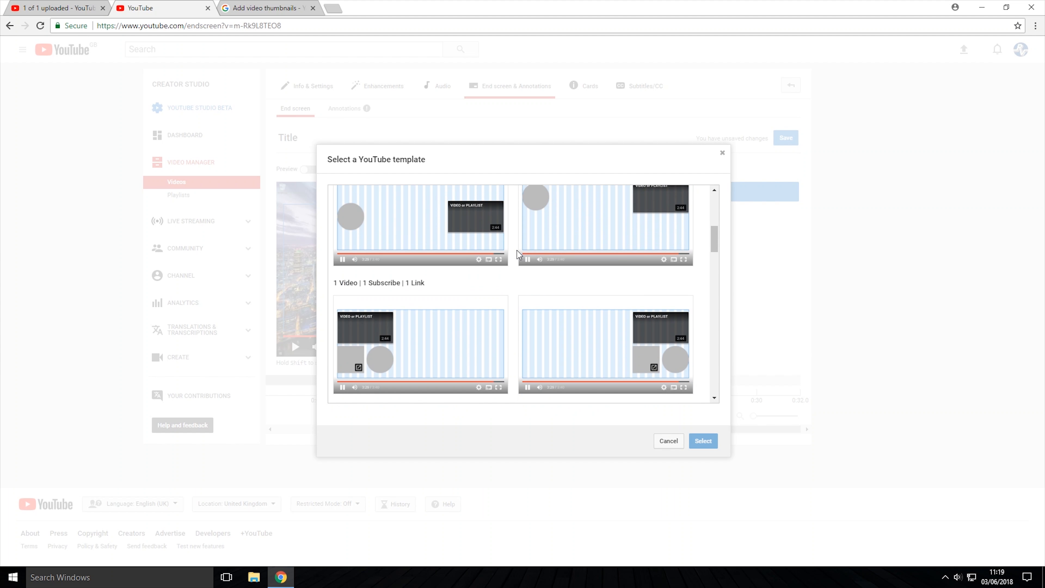
scroll(517, 250, down, 10)
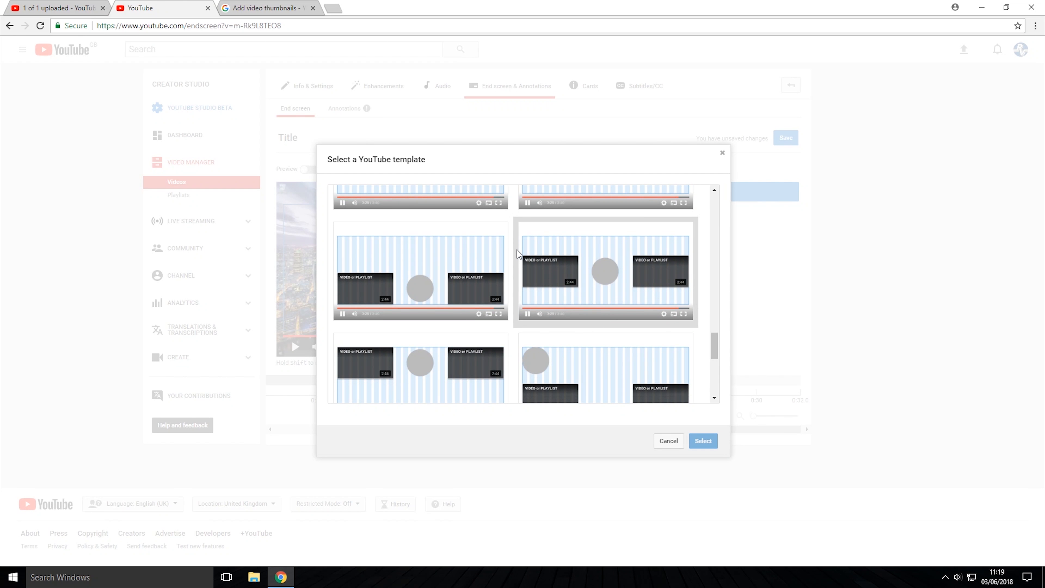
scroll(517, 250, down, 5)
scroll(517, 250, up, 6)
scroll(576, 288, down, 2)
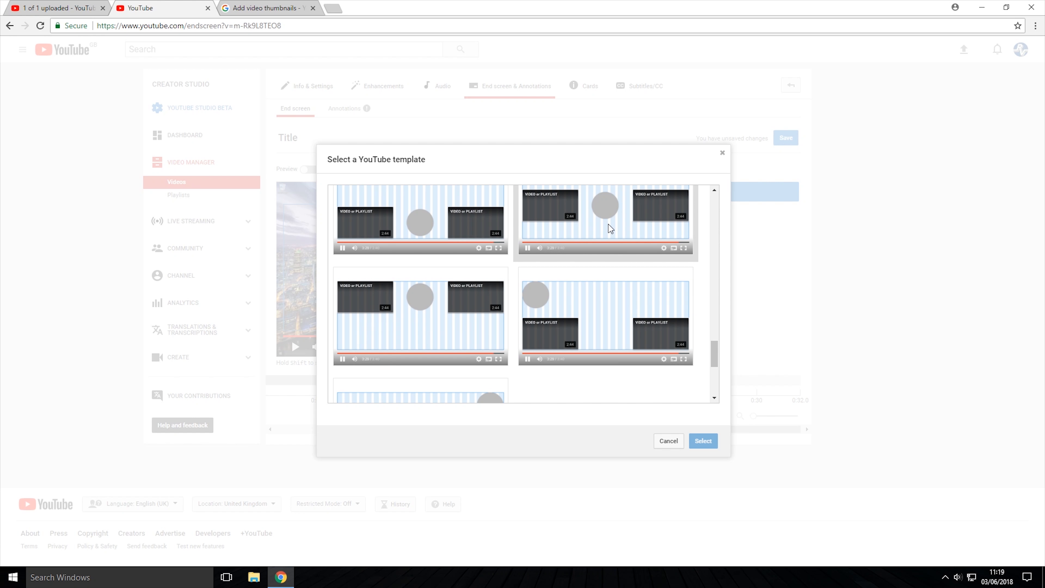
click(610, 229)
click(703, 441)
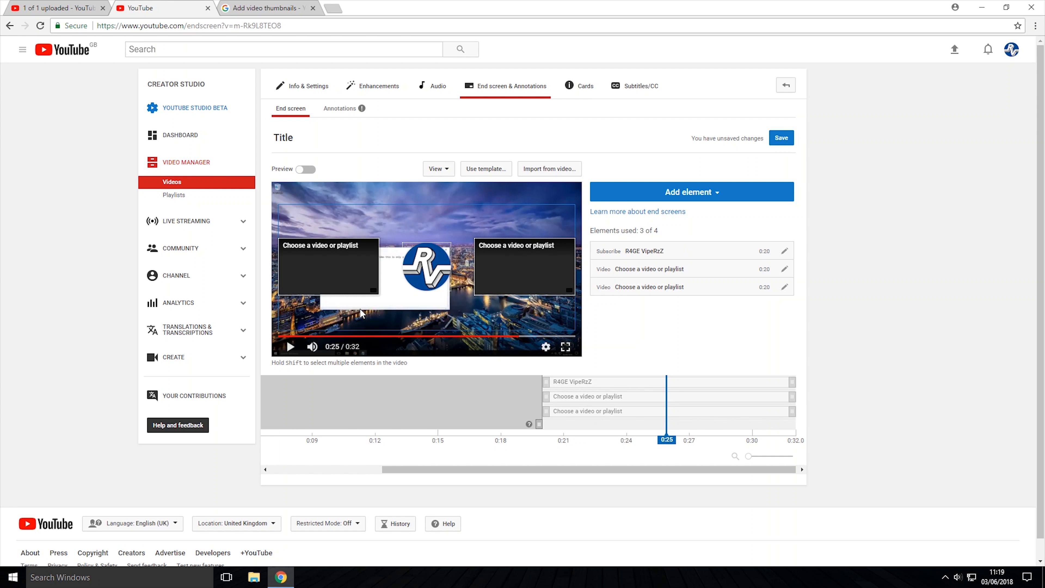
Delete the subscribe element and both video or playlist placeholders from the end screen
click(339, 247)
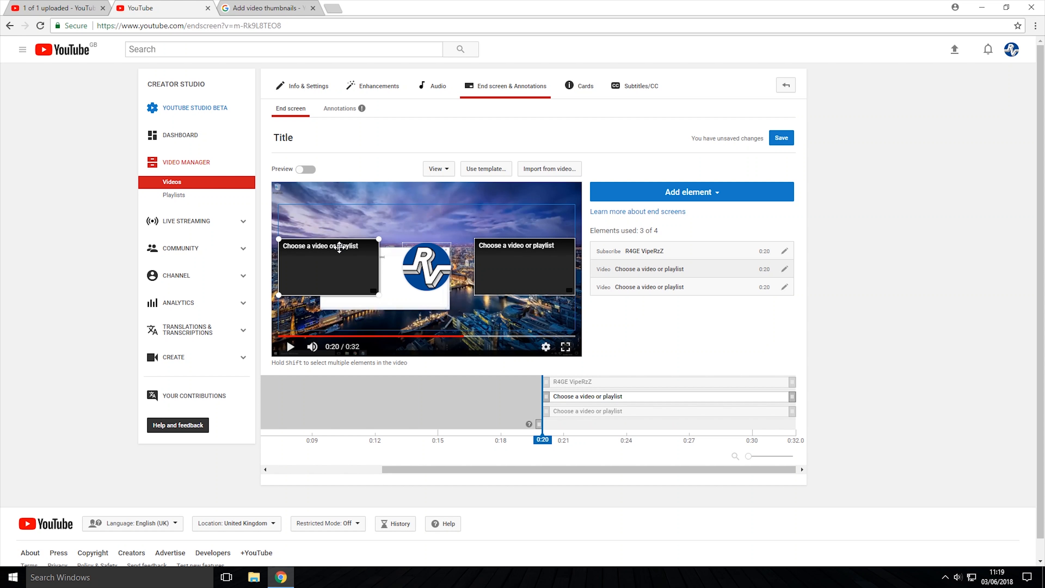
key(Delete)
click(416, 266)
key(Delete)
click(494, 268)
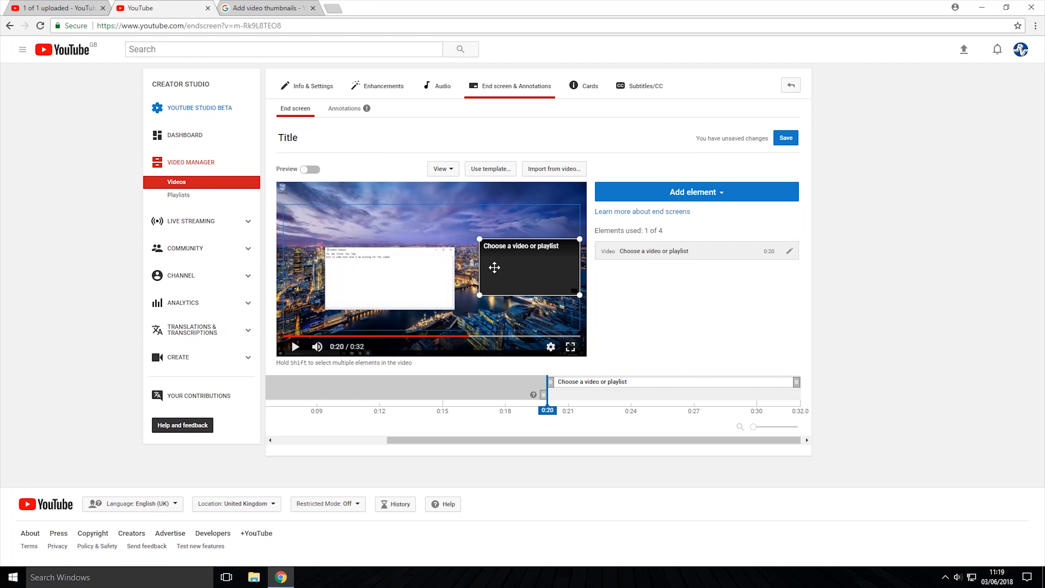
key(Delete)
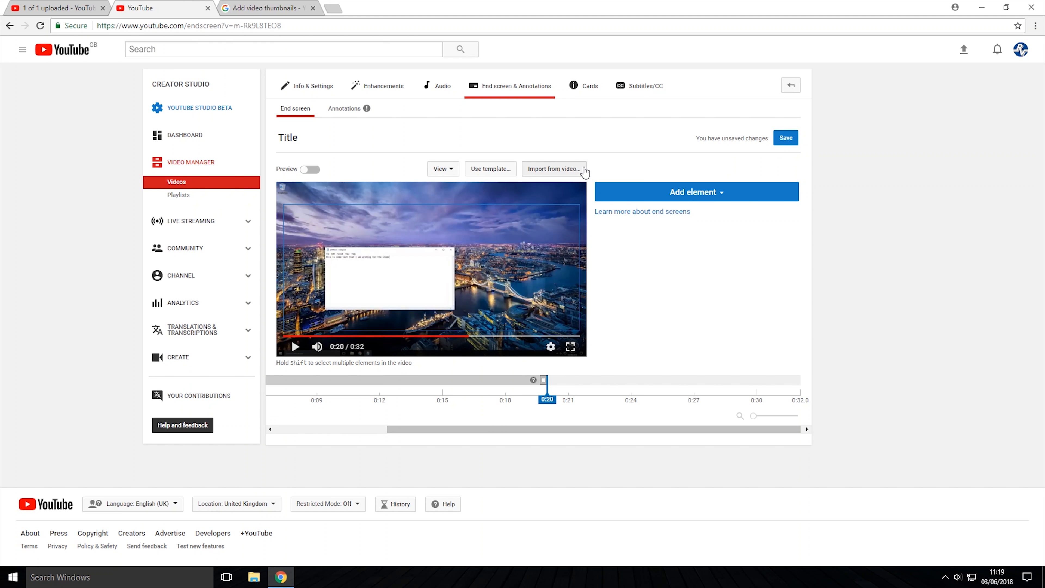
Import the end screen from the "How to fade to black or white Premiere Pro CC 2018" video and preview it at 0:28
click(566, 169)
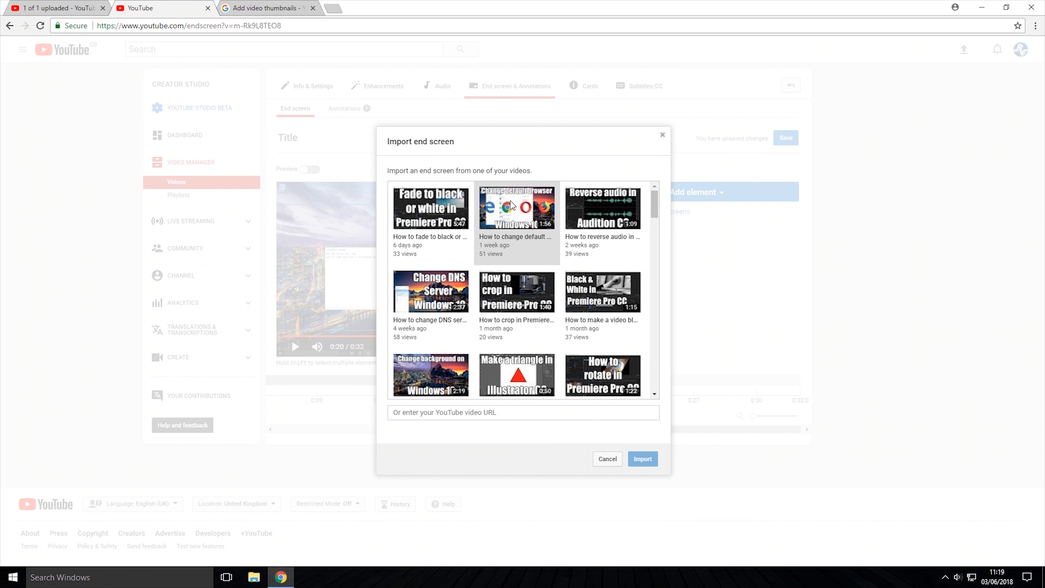
click(442, 207)
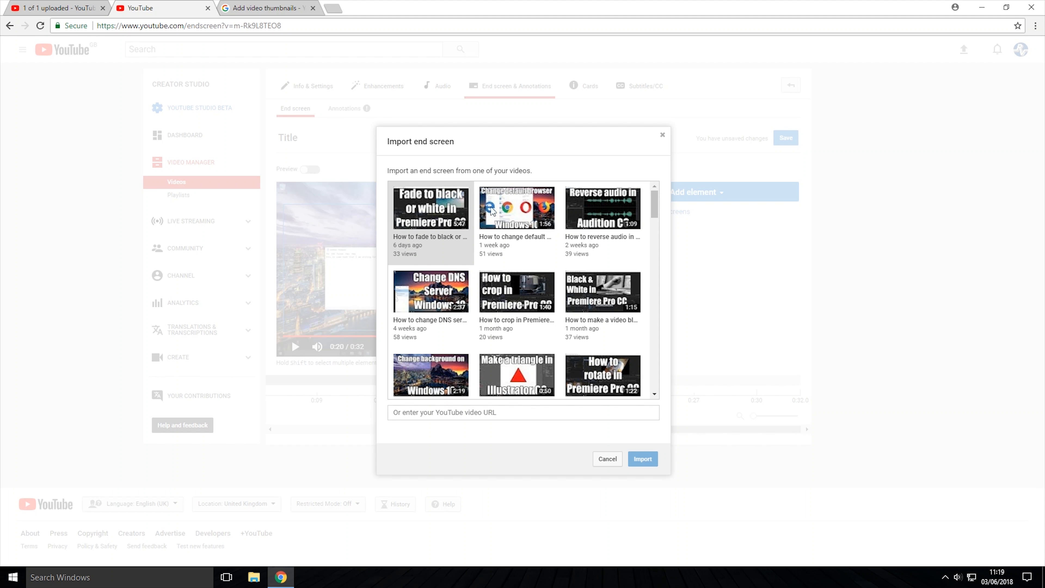
double_click(413, 205)
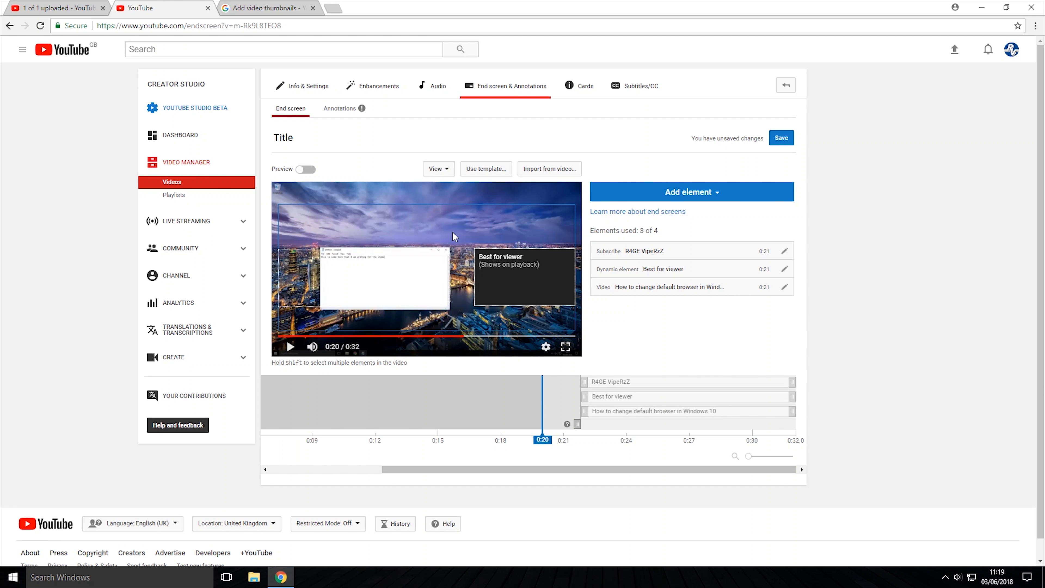
click(522, 336)
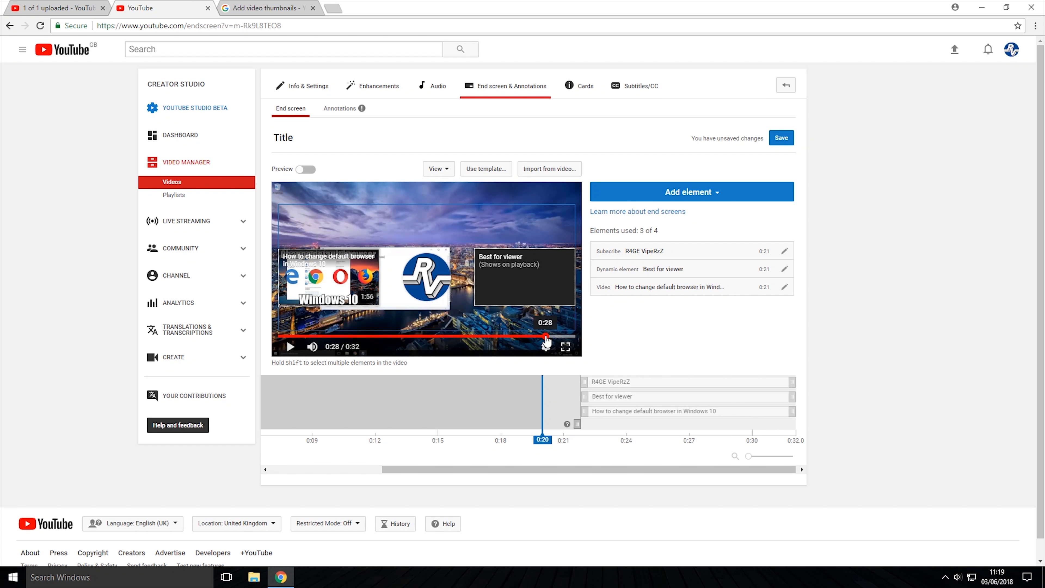
click(540, 336)
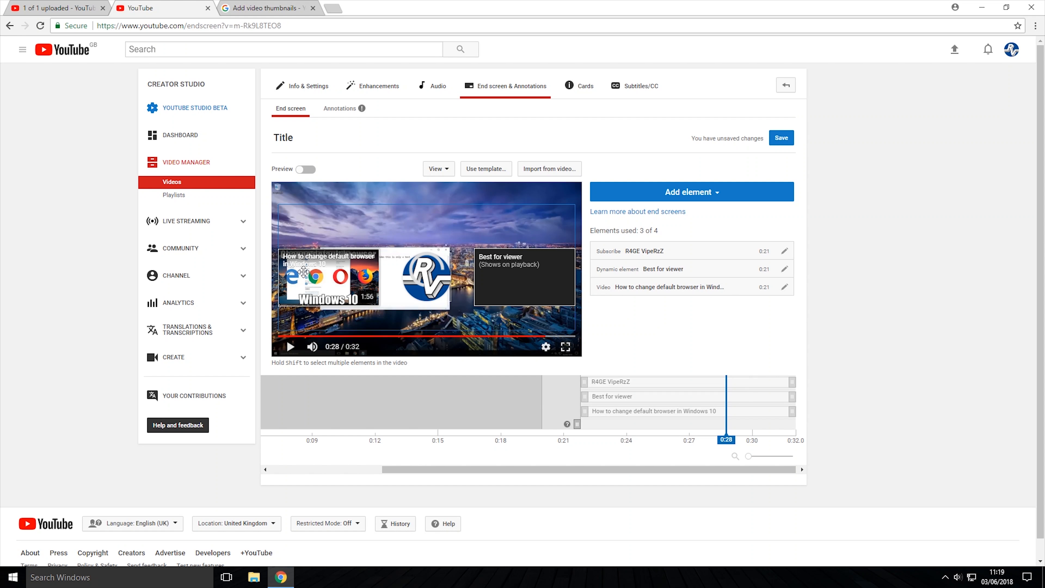
Delete the imported browser video, subscribe and Best for viewer elements, and save the empty end screen
click(316, 272)
key(Delete)
click(423, 280)
key(Delete)
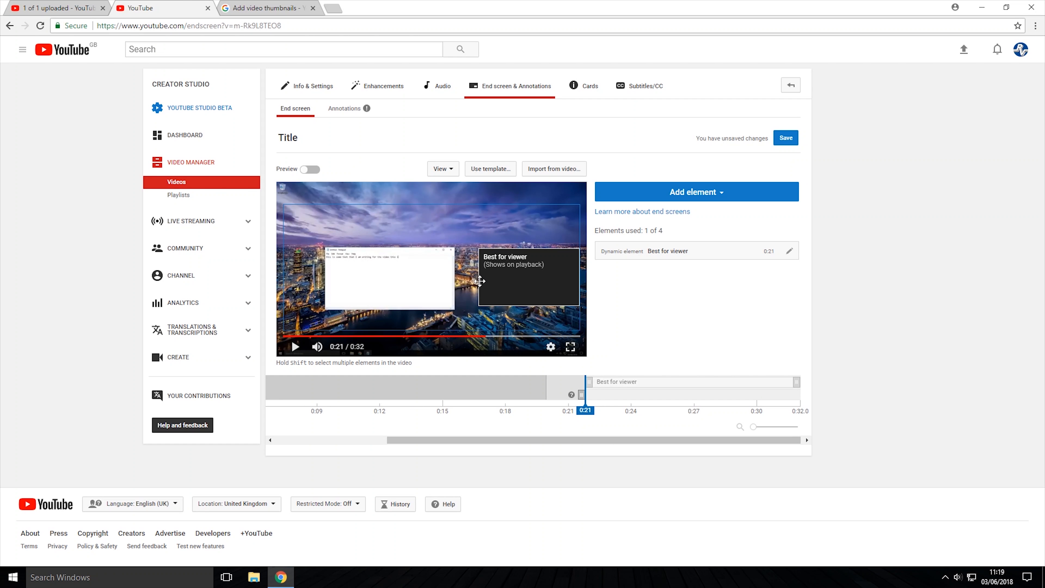
click(514, 280)
key(Delete)
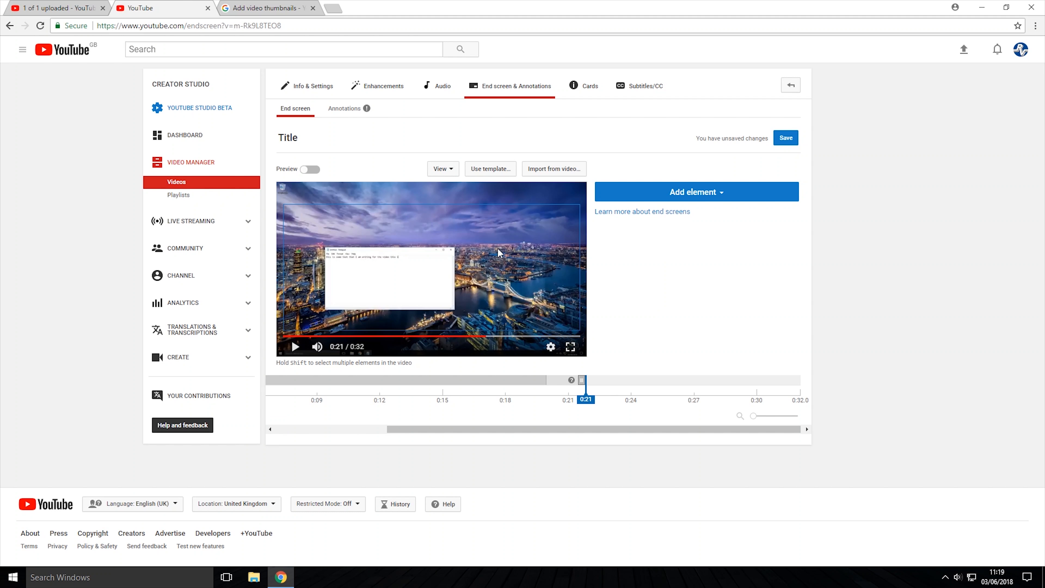
click(786, 143)
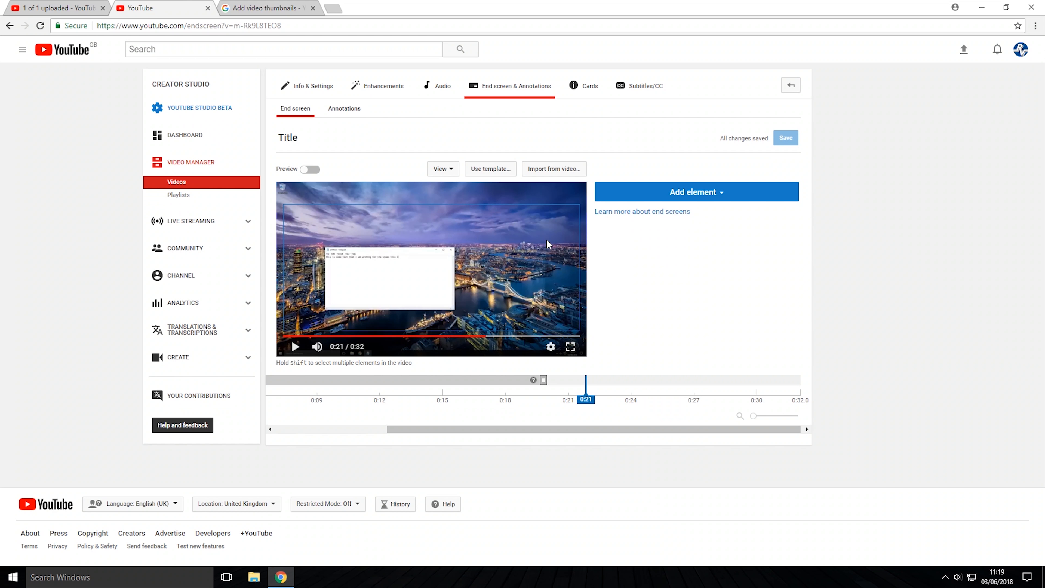
Add a video card at 0:05 that promotes the "How to fade to black or white Premiere Pro CC 2018" upload
click(588, 89)
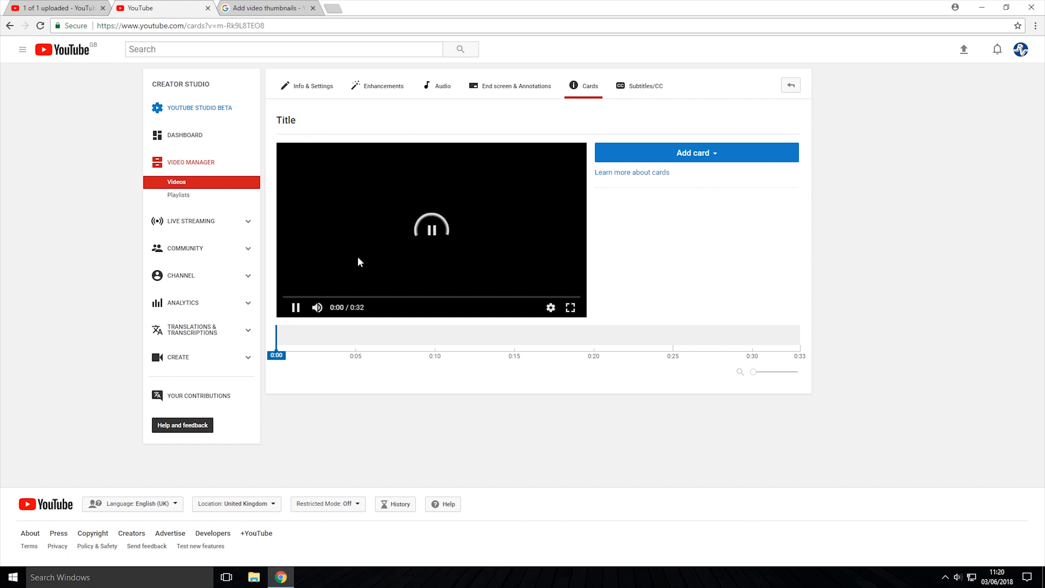
click(324, 297)
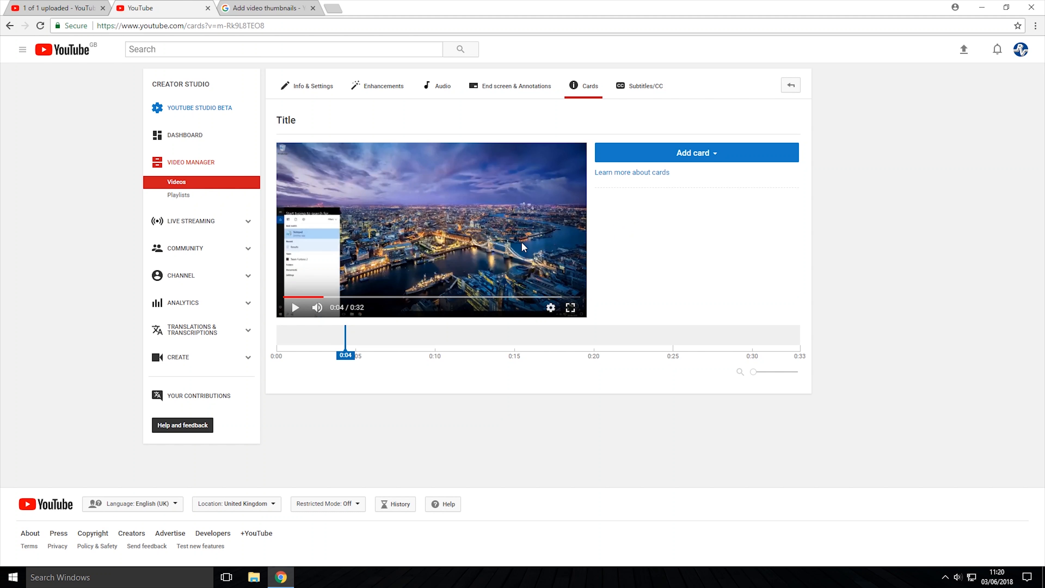
click(337, 297)
click(722, 153)
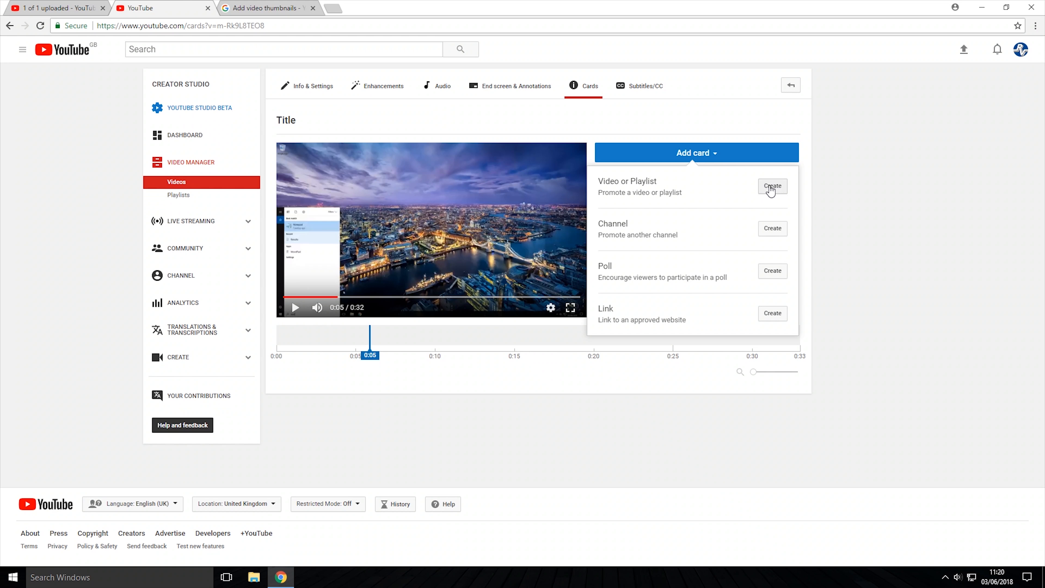
click(781, 187)
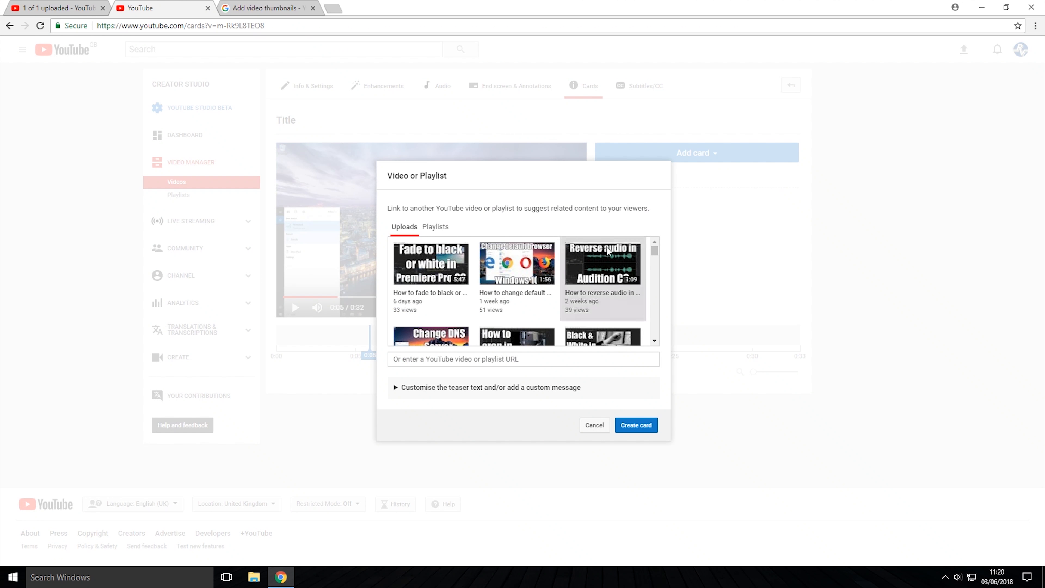
scroll(533, 271, down, 2)
scroll(532, 272, up, 2)
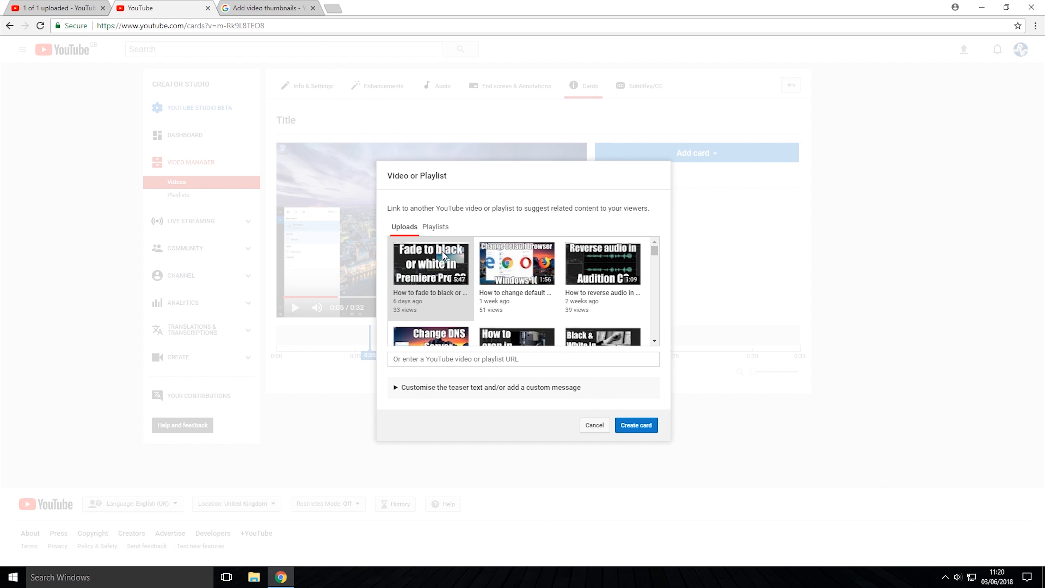
click(427, 263)
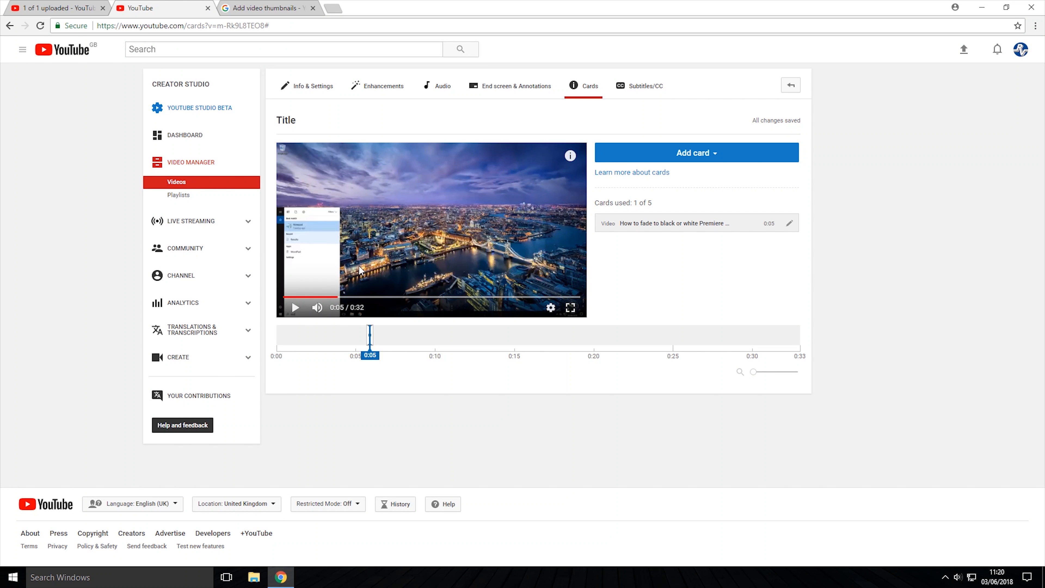
mouse_move(571, 159)
View the Transcribe and auto-sync editor for new English (United Kingdom) subtitles, and return to the video list without entering a transcript
click(641, 94)
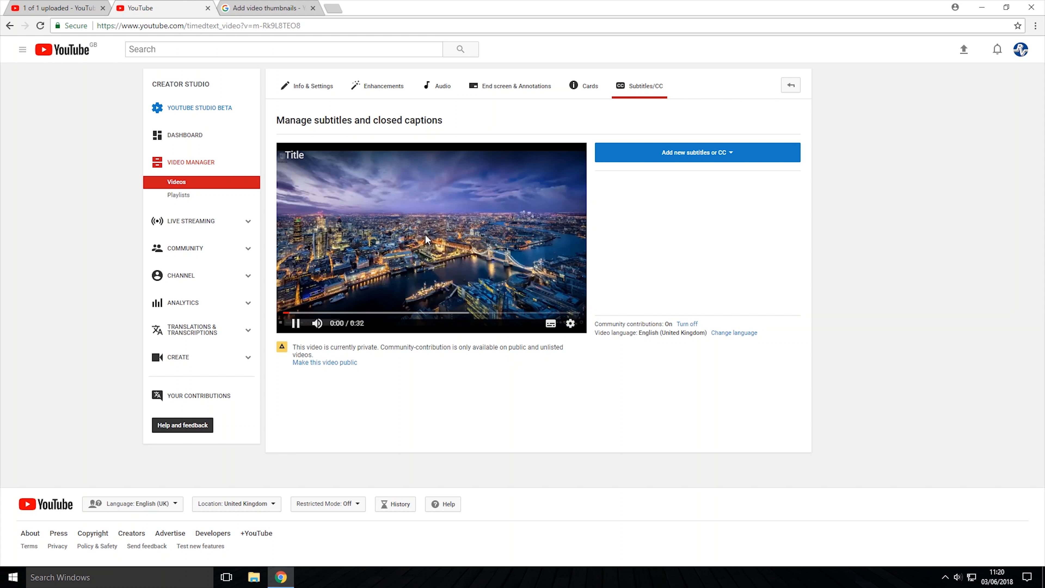
click(425, 235)
click(692, 163)
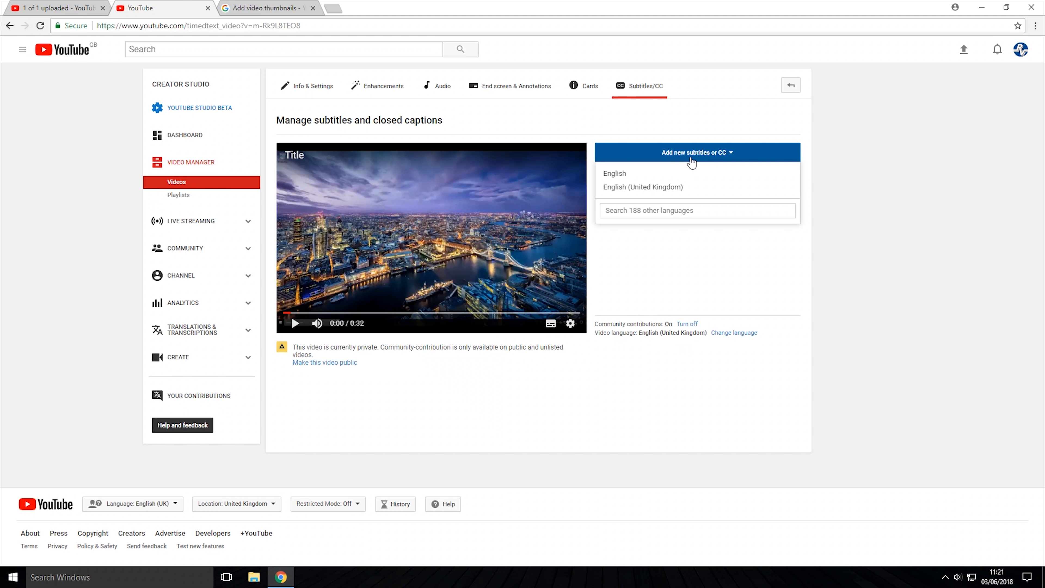
click(666, 190)
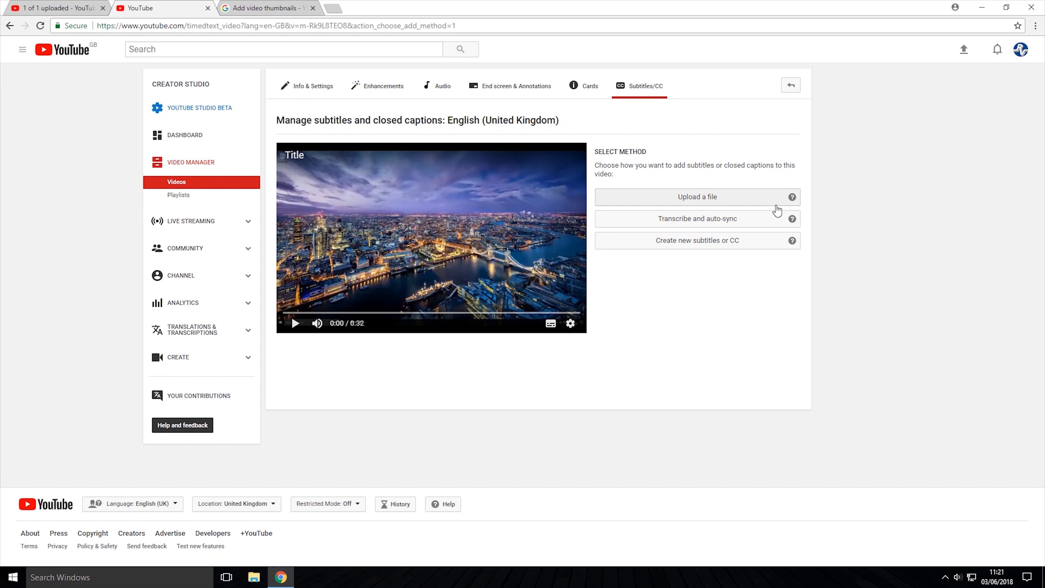
click(719, 222)
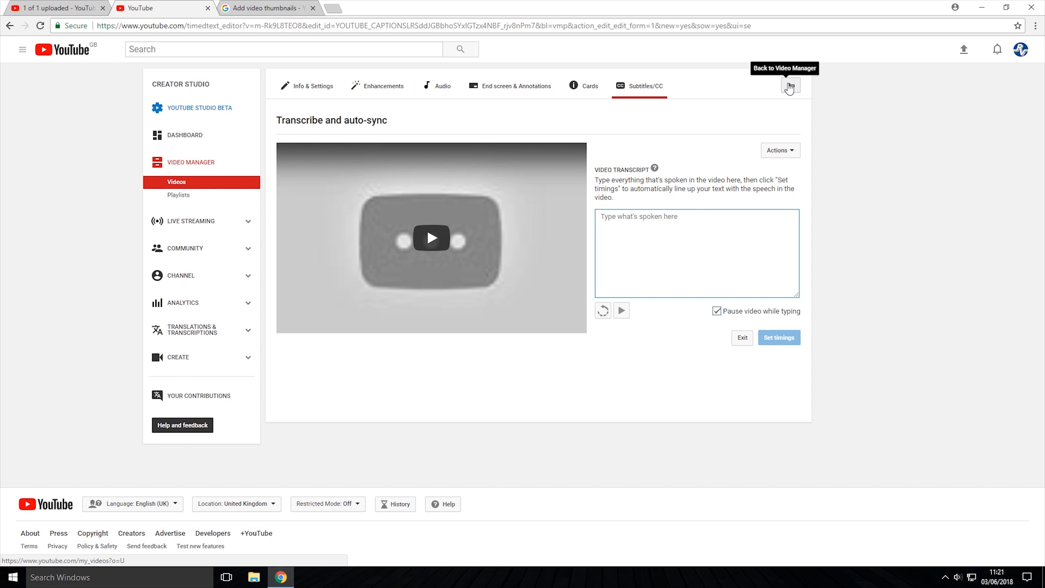
click(789, 86)
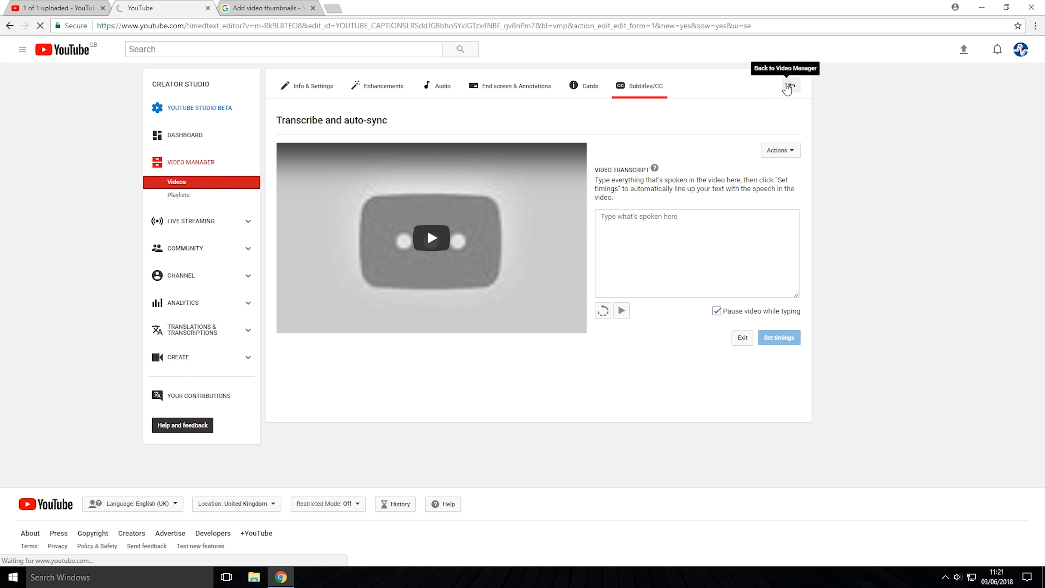